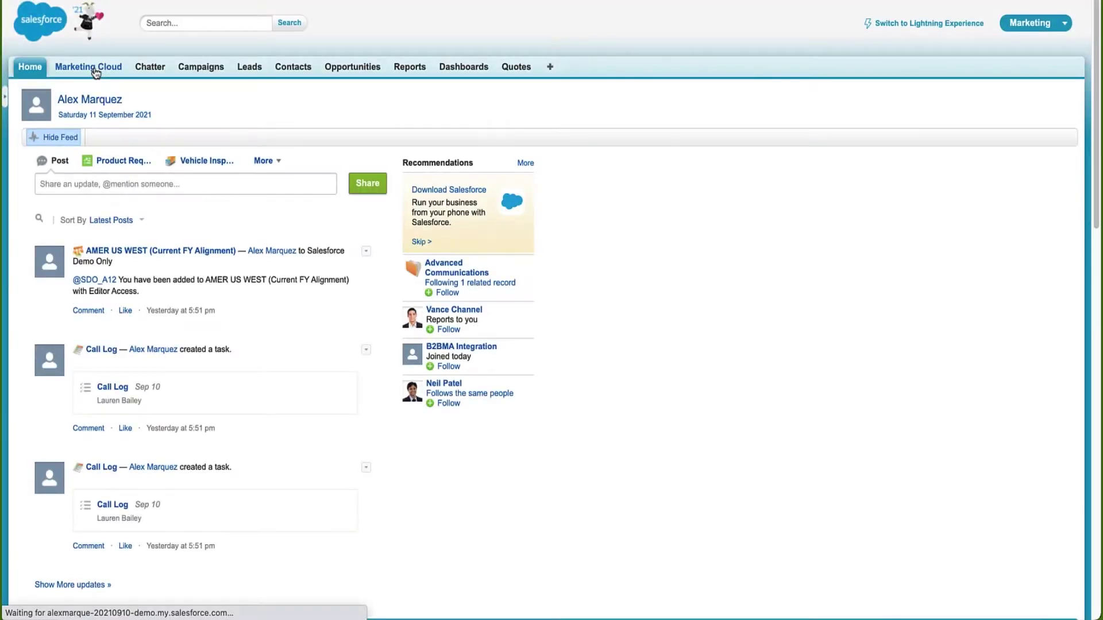
Go to the Marketing Cloud tab and open the Configure Marketing Cloud Connector settings page.
{"action": "left_click", "coordinate": [95, 72]}
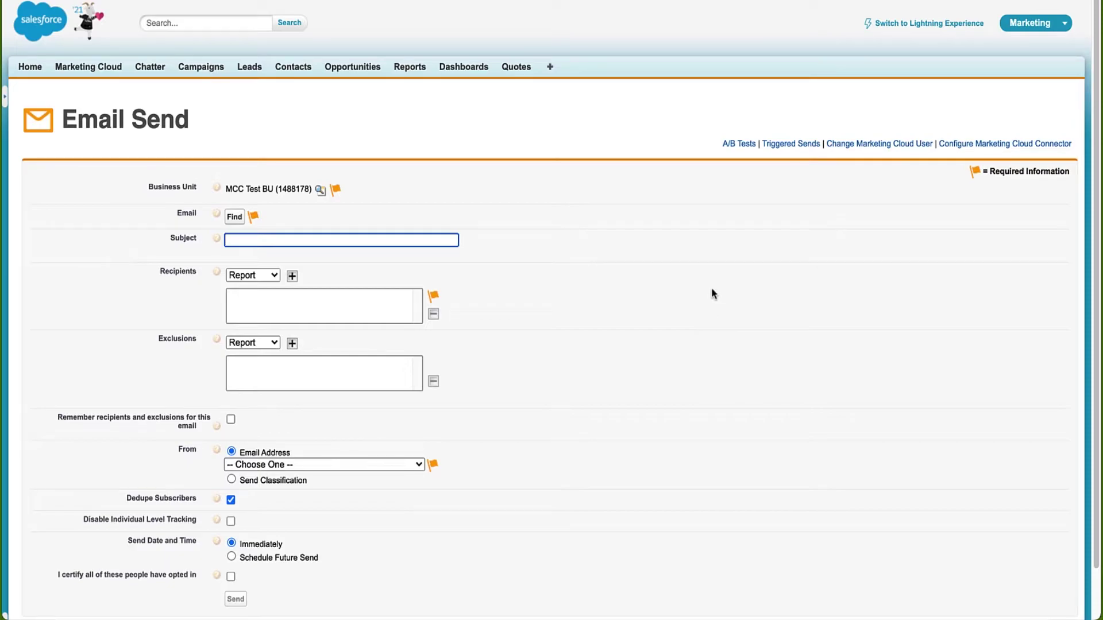
{"action": "left_click", "coordinate": [989, 148]}
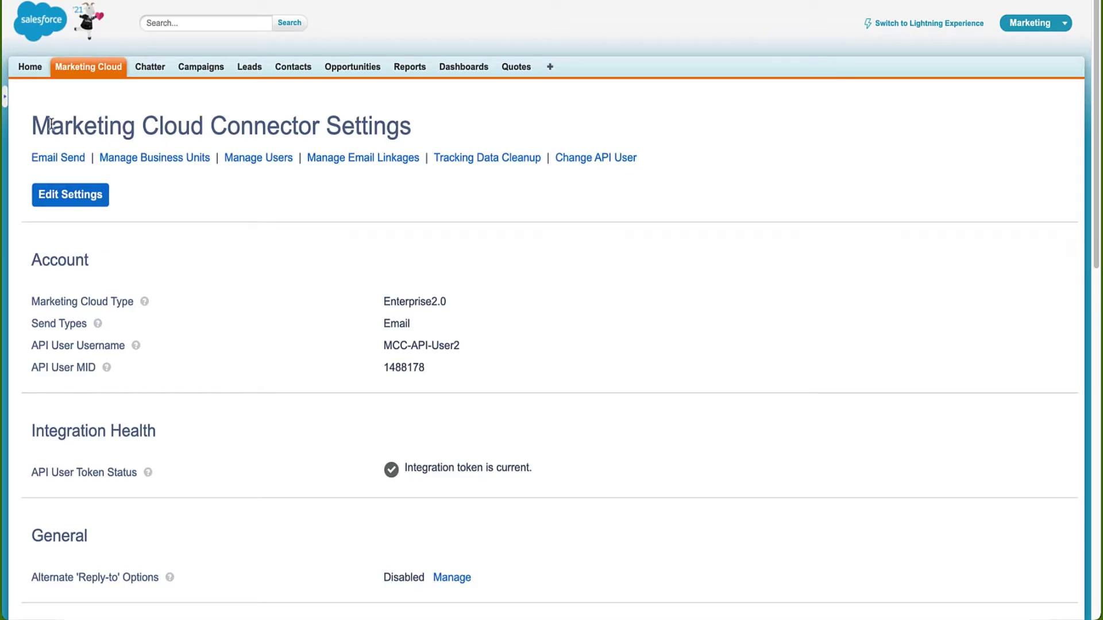
Expand Advanced settings to check Tenant-Specific OAuth Endpoints is off and the s4 exacttarget API URLs.
{"action": "scroll", "coordinate": [561, 311], "scroll_direction": "down", "scroll_amount": 1}
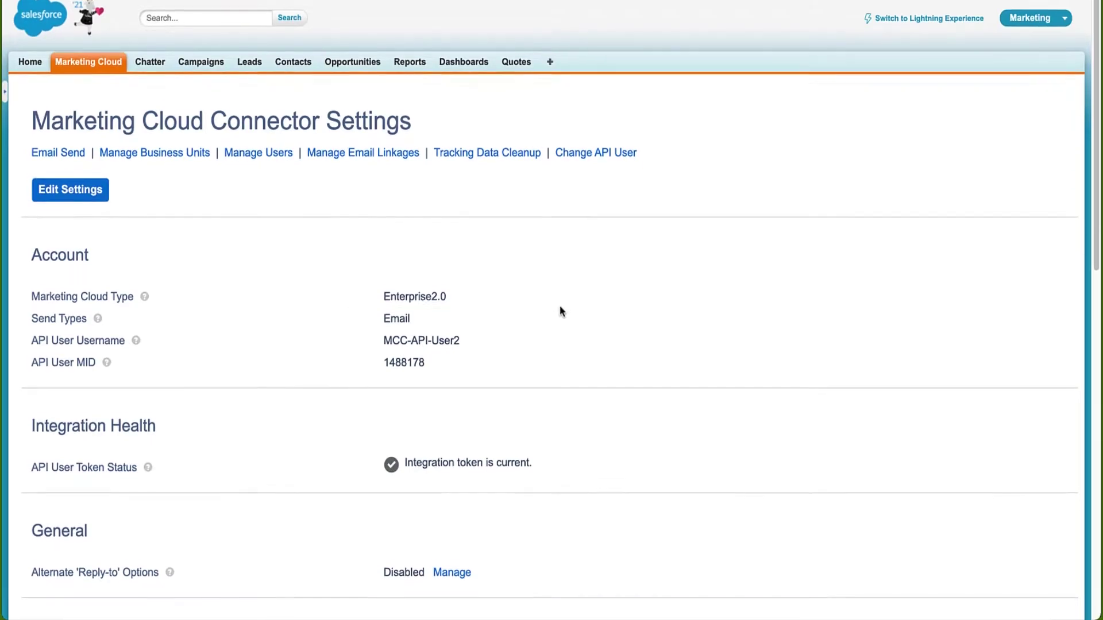
{"action": "scroll", "coordinate": [560, 311], "scroll_direction": "down", "scroll_amount": 5}
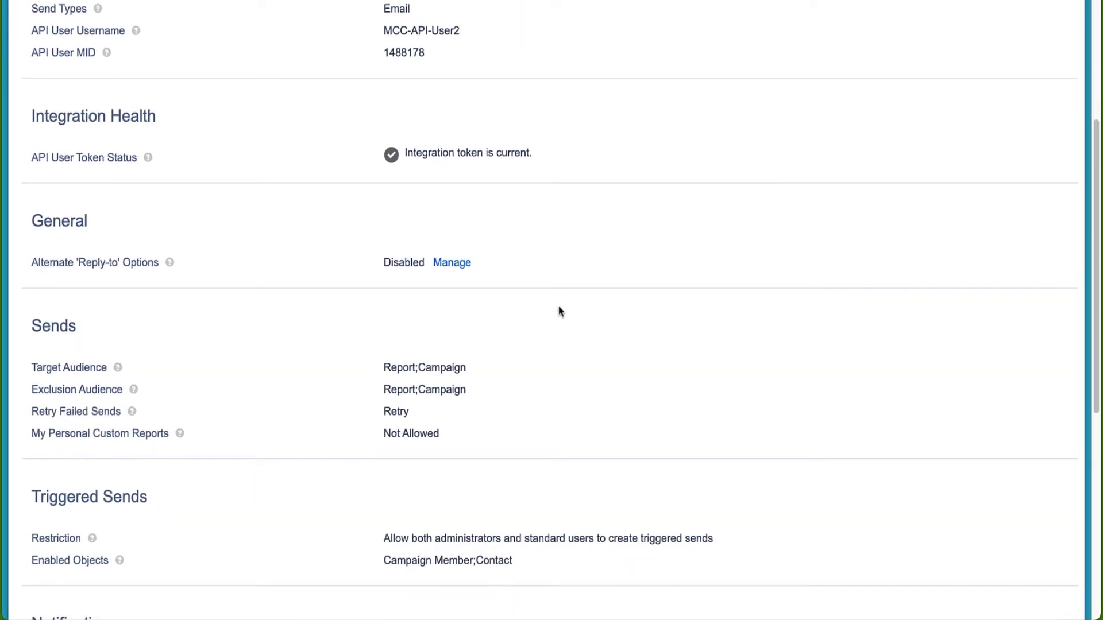
{"action": "scroll", "coordinate": [561, 310], "scroll_direction": "up", "scroll_amount": 4}
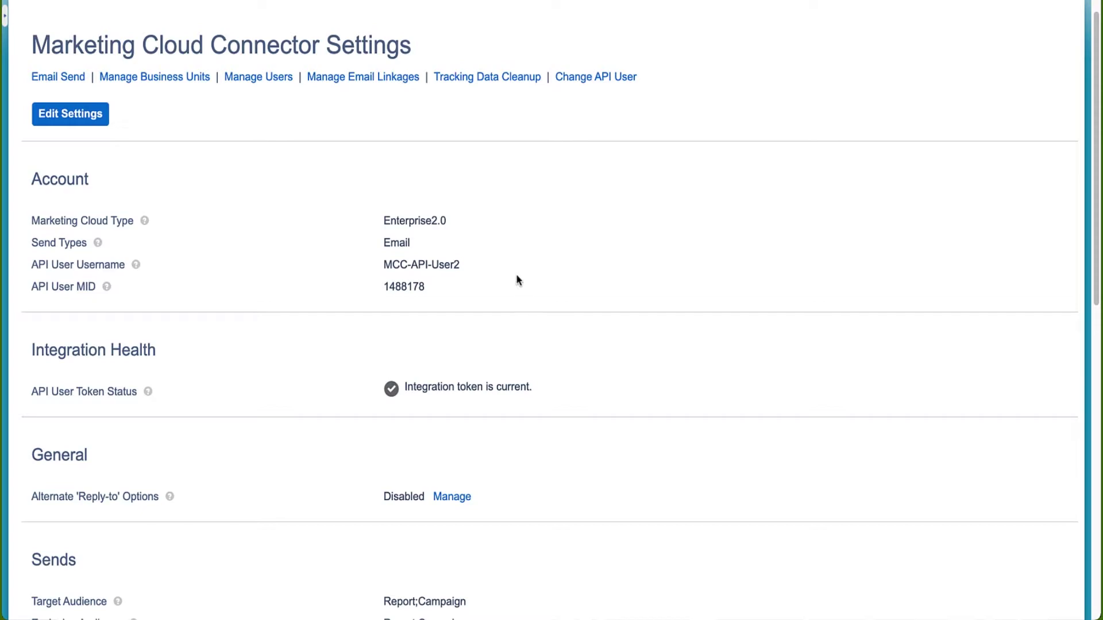
{"action": "scroll", "coordinate": [578, 269], "scroll_direction": "down", "scroll_amount": 10}
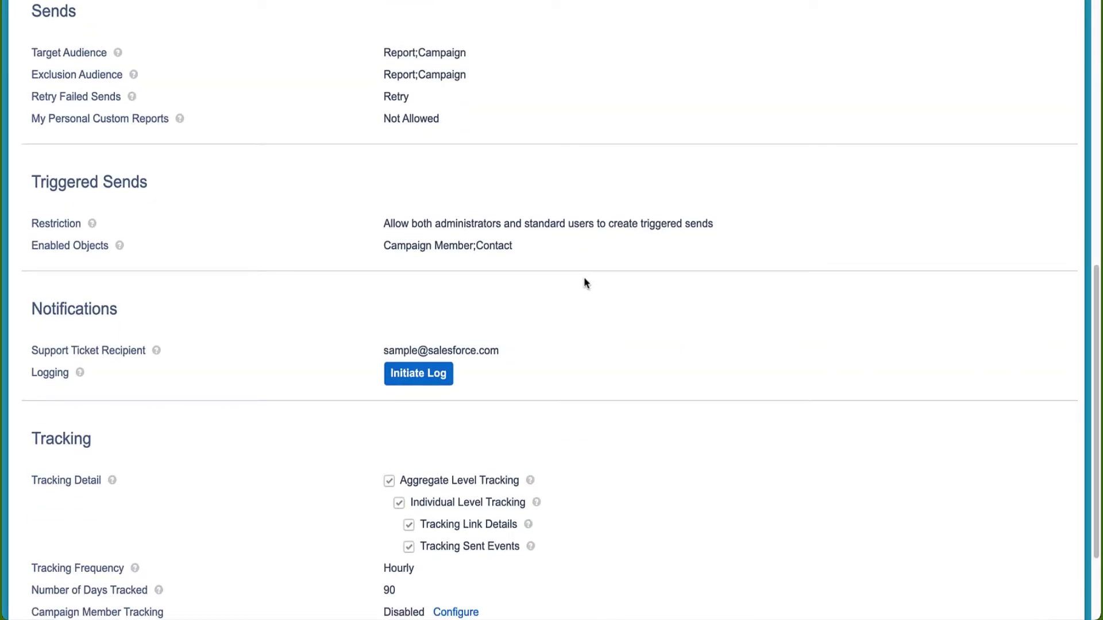
{"action": "scroll", "coordinate": [584, 281], "scroll_direction": "down", "scroll_amount": 3}
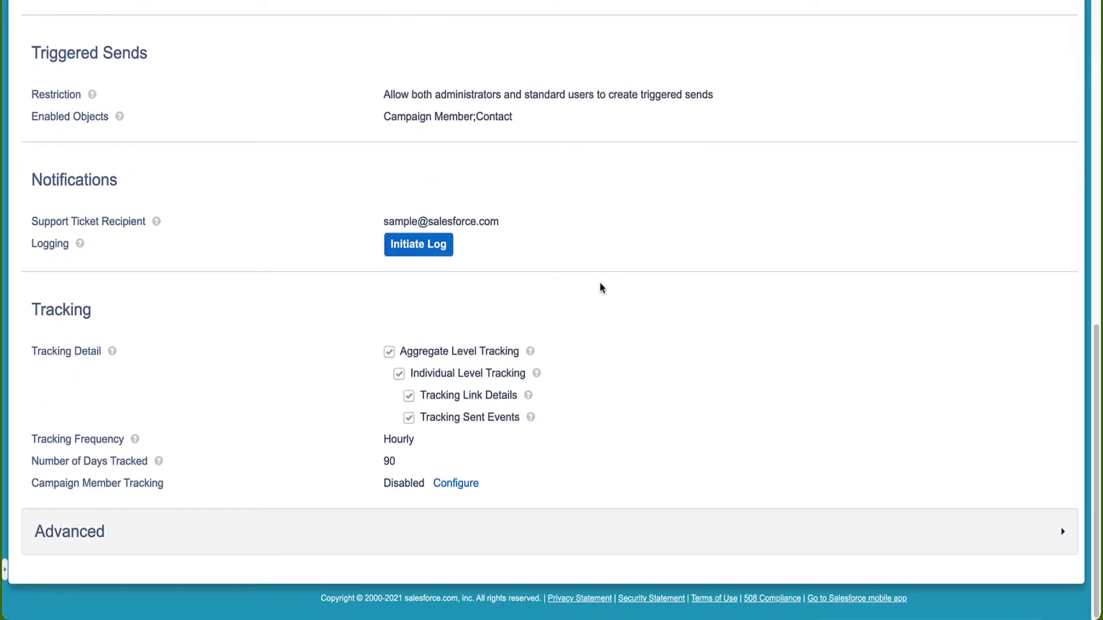
{"action": "left_click", "coordinate": [1063, 535]}
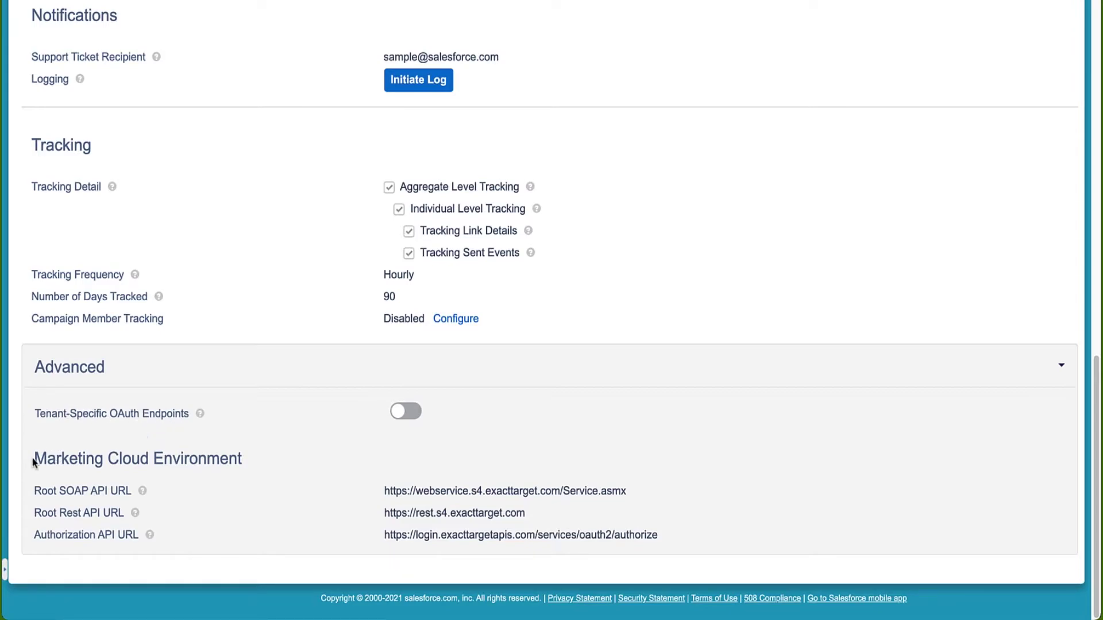
{"action": "left_click_drag", "start_coordinate": [34, 458], "coordinate": [241, 465]}
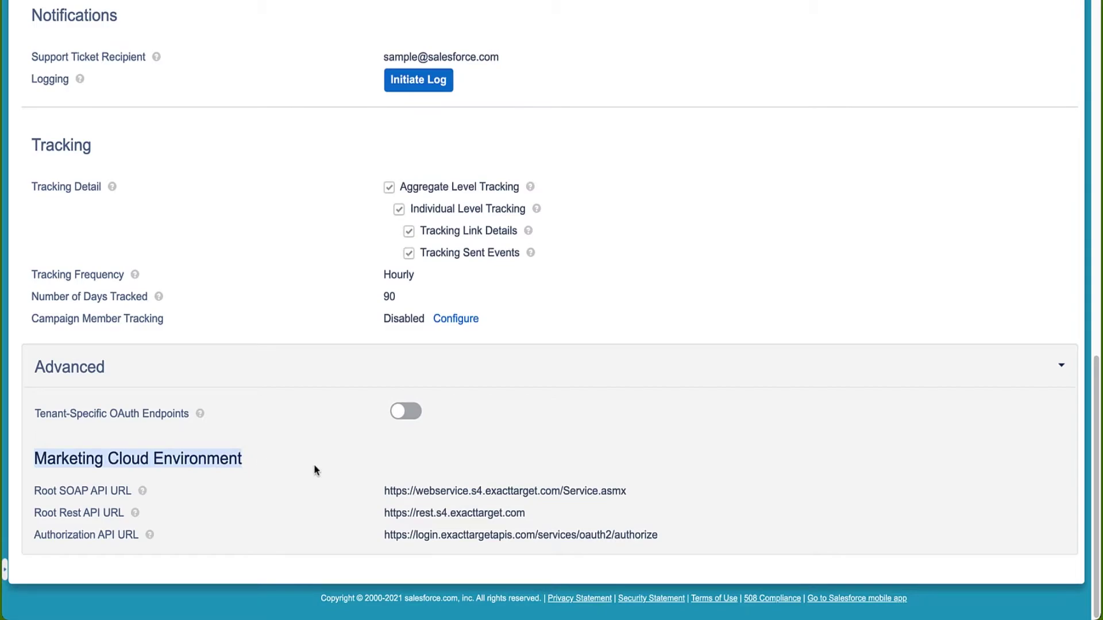
{"action": "left_click_drag", "start_coordinate": [385, 493], "coordinate": [549, 492]}
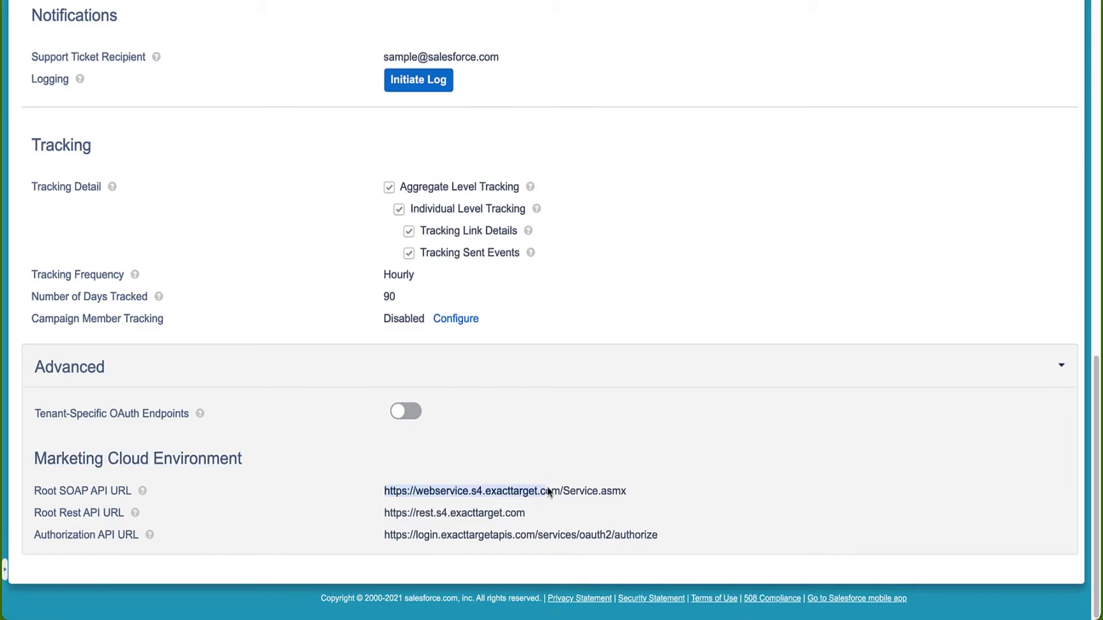
{"action": "left_click", "coordinate": [521, 475]}
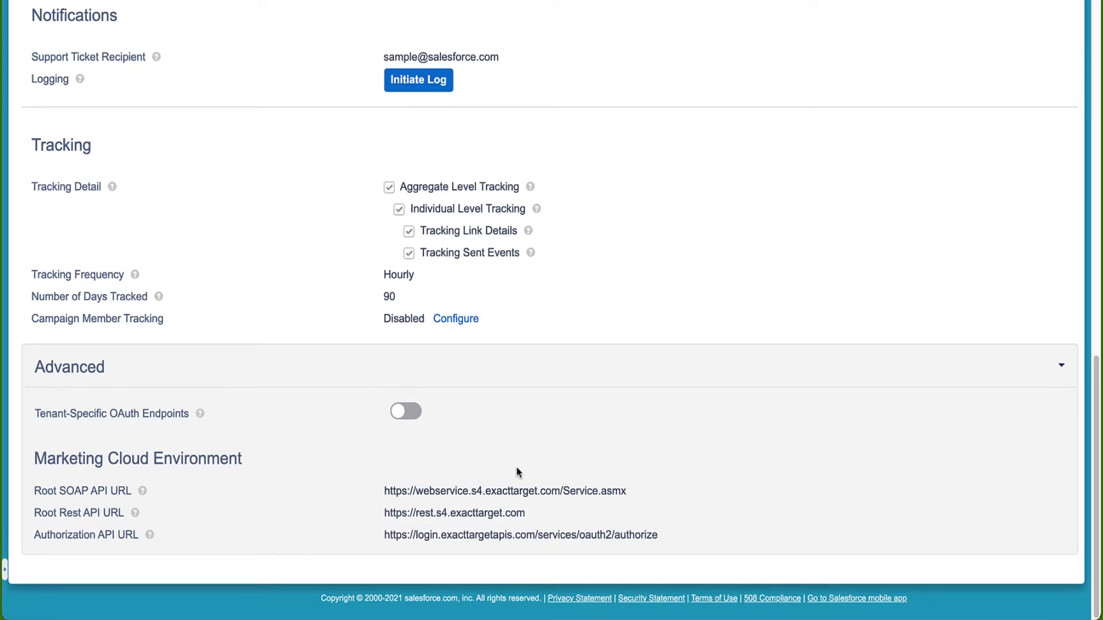
Enable Tenant-Specific OAuth Endpoints and add the required MetadataAPI remote site.
{"action": "left_click", "coordinate": [396, 411]}
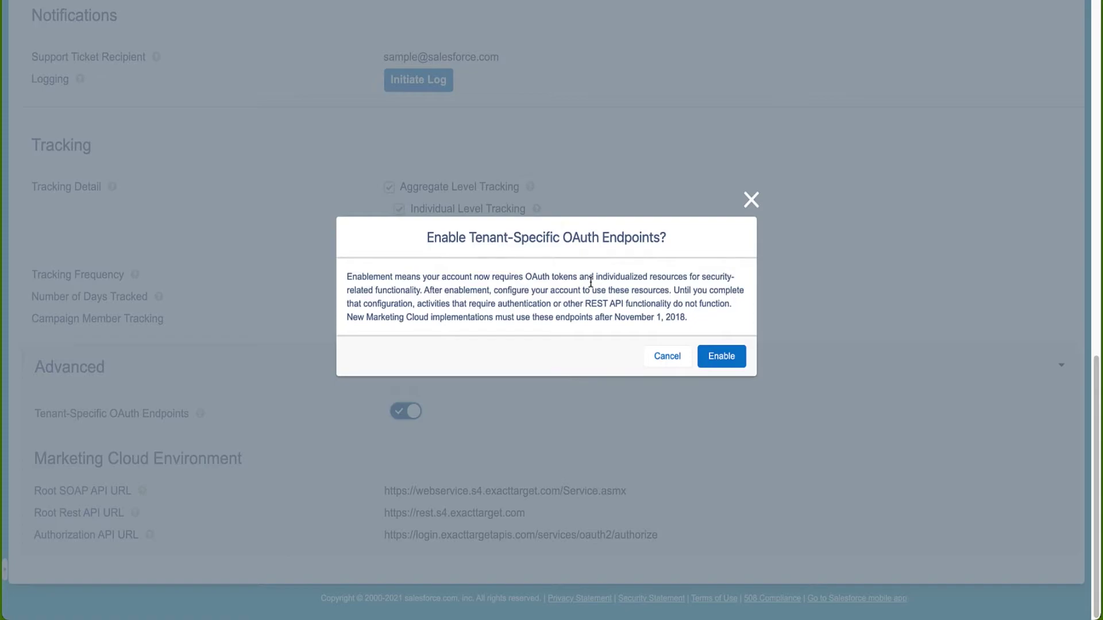
{"action": "left_click", "coordinate": [722, 356]}
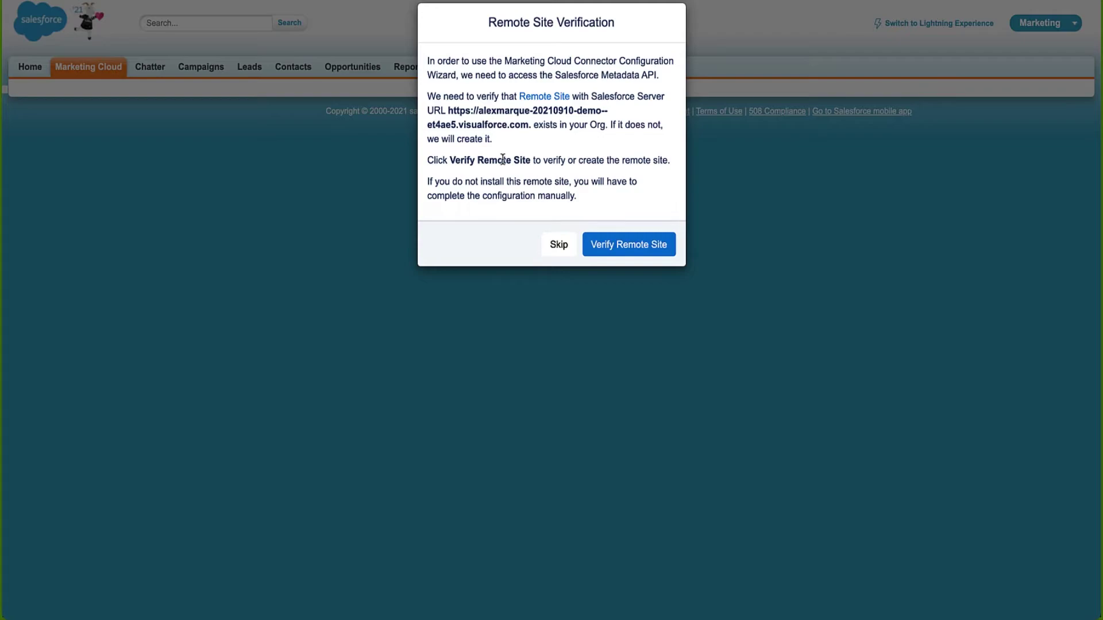
{"action": "left_click", "coordinate": [621, 248]}
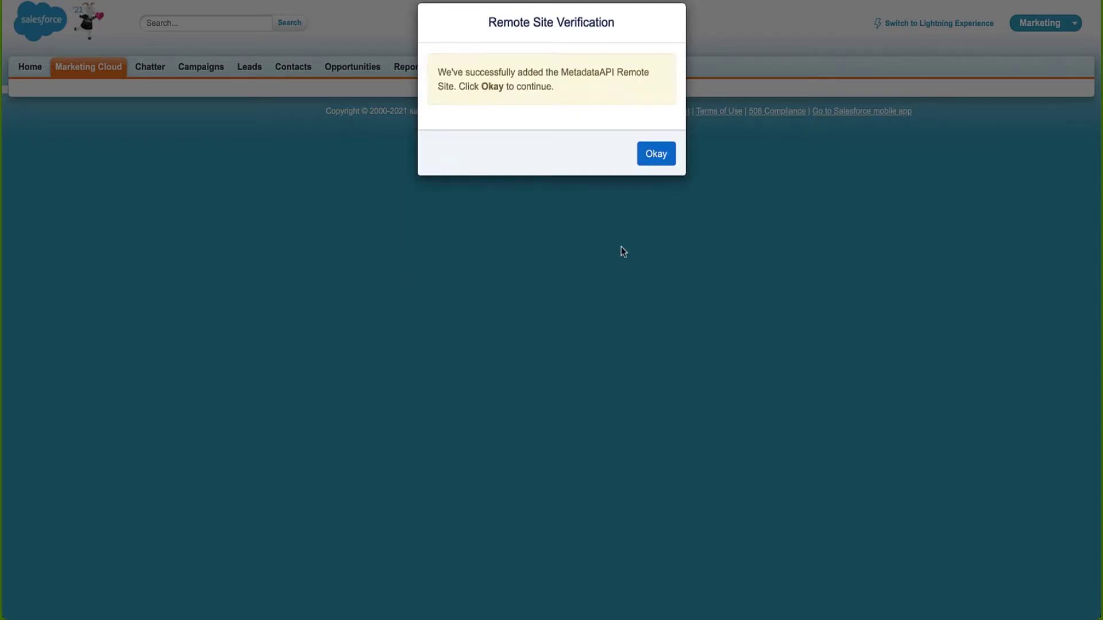
{"action": "left_click", "coordinate": [650, 159]}
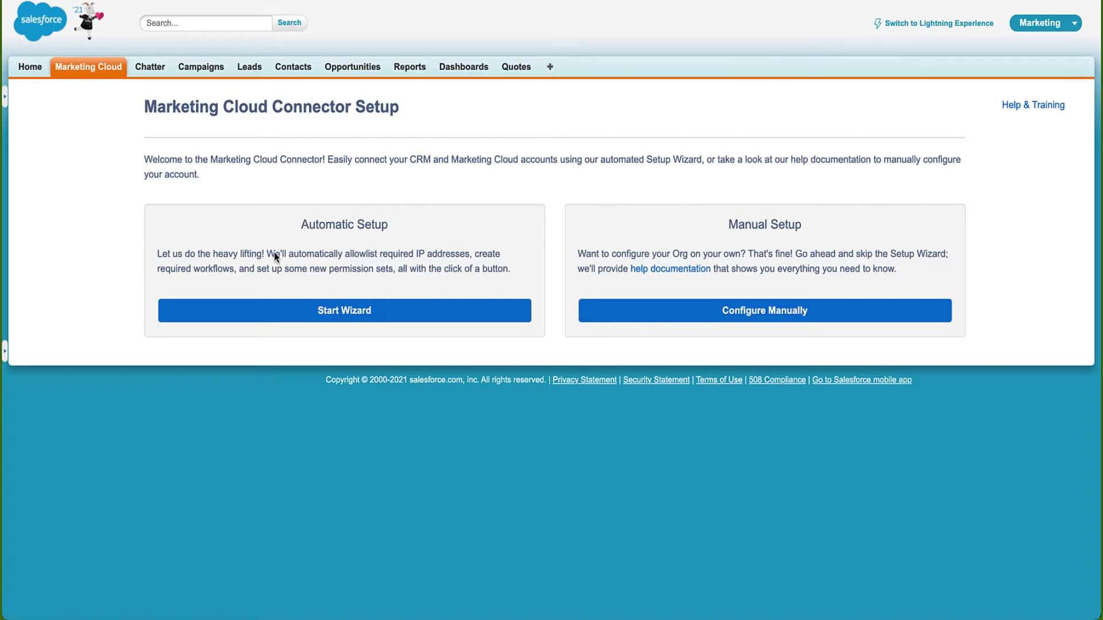
Run the automatic setup wizard through its notices until all five workflows and IP Allowlisting succeed.
{"action": "left_click", "coordinate": [385, 312]}
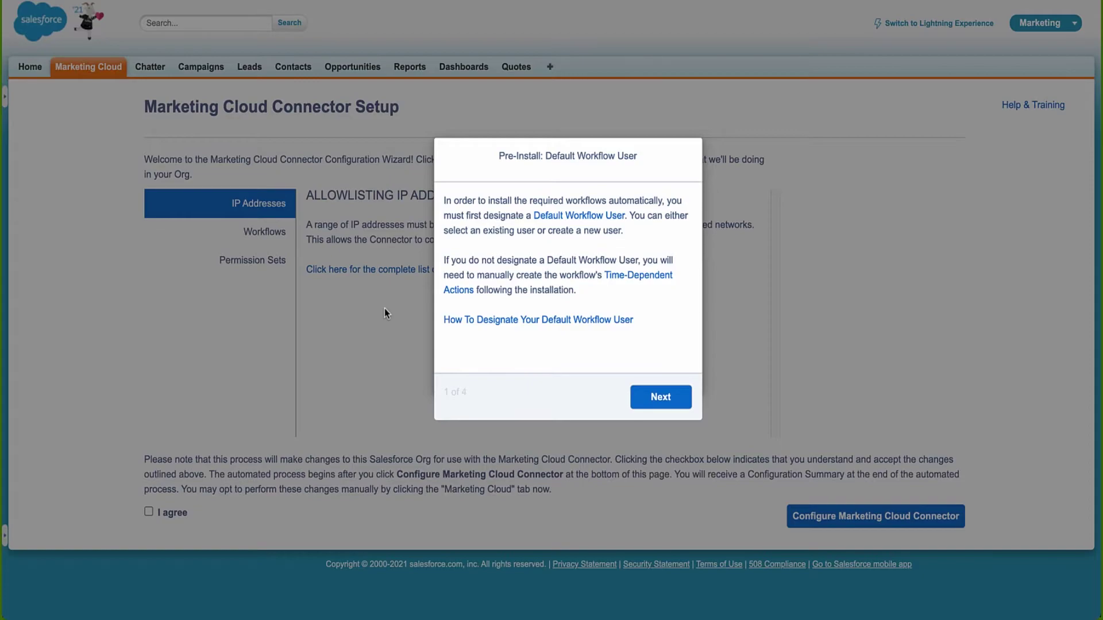
{"action": "left_click", "coordinate": [651, 406]}
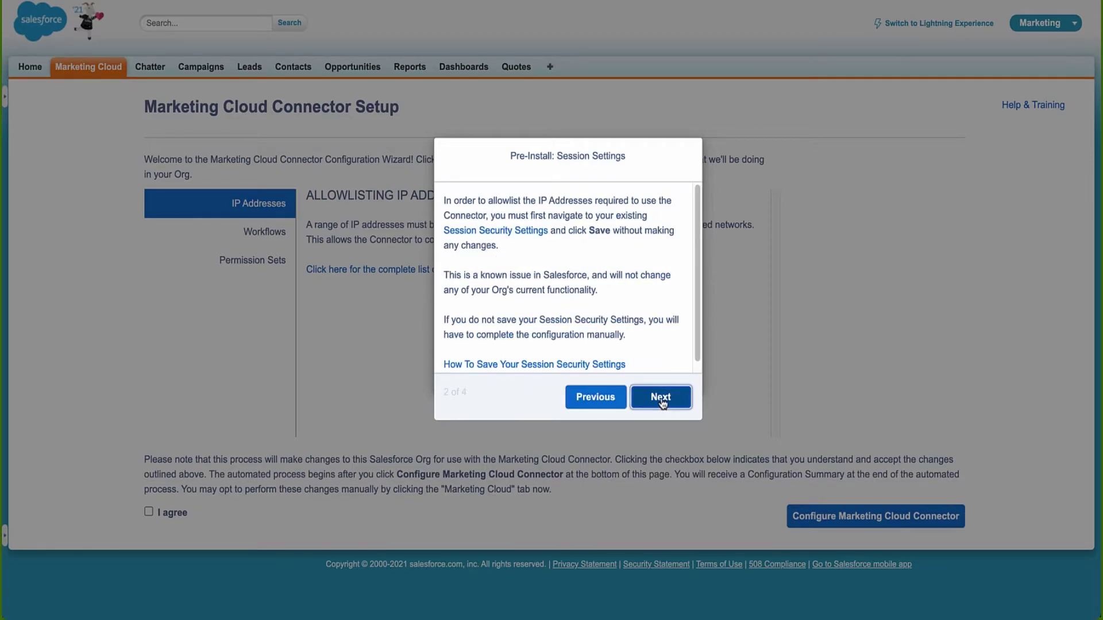
{"action": "left_click", "coordinate": [661, 403]}
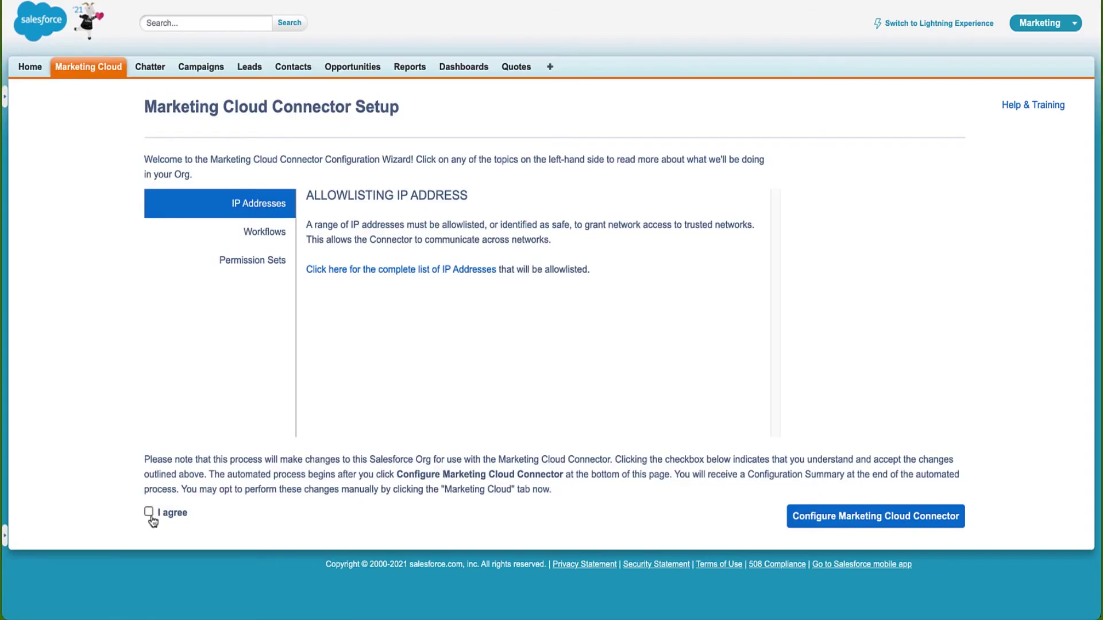
{"action": "left_click", "coordinate": [148, 512]}
{"action": "left_click", "coordinate": [864, 513]}
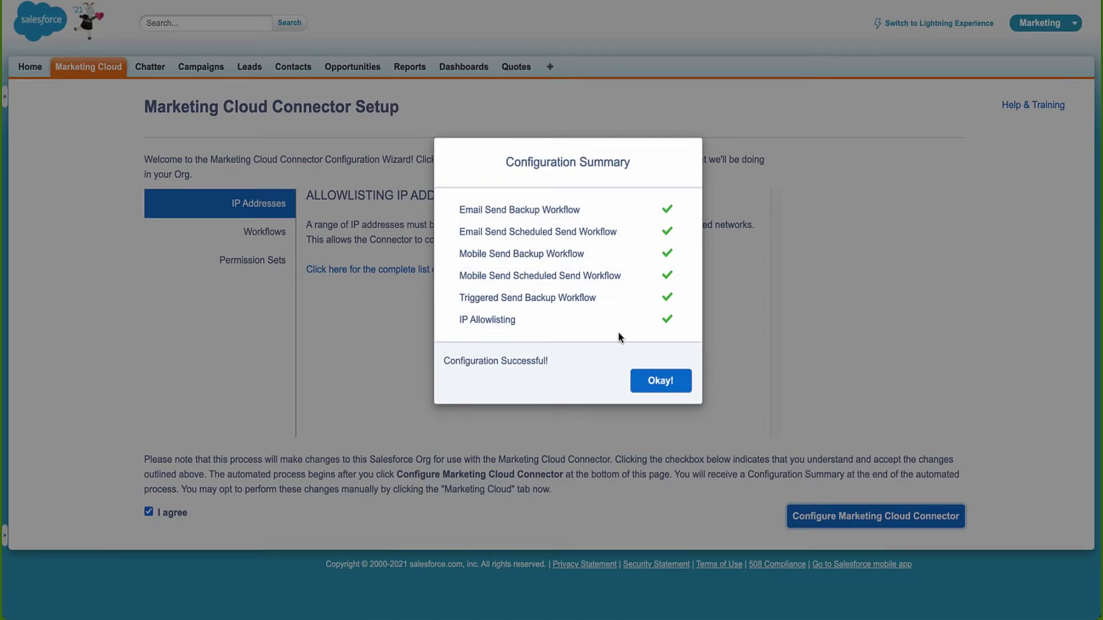
{"action": "left_click", "coordinate": [659, 382]}
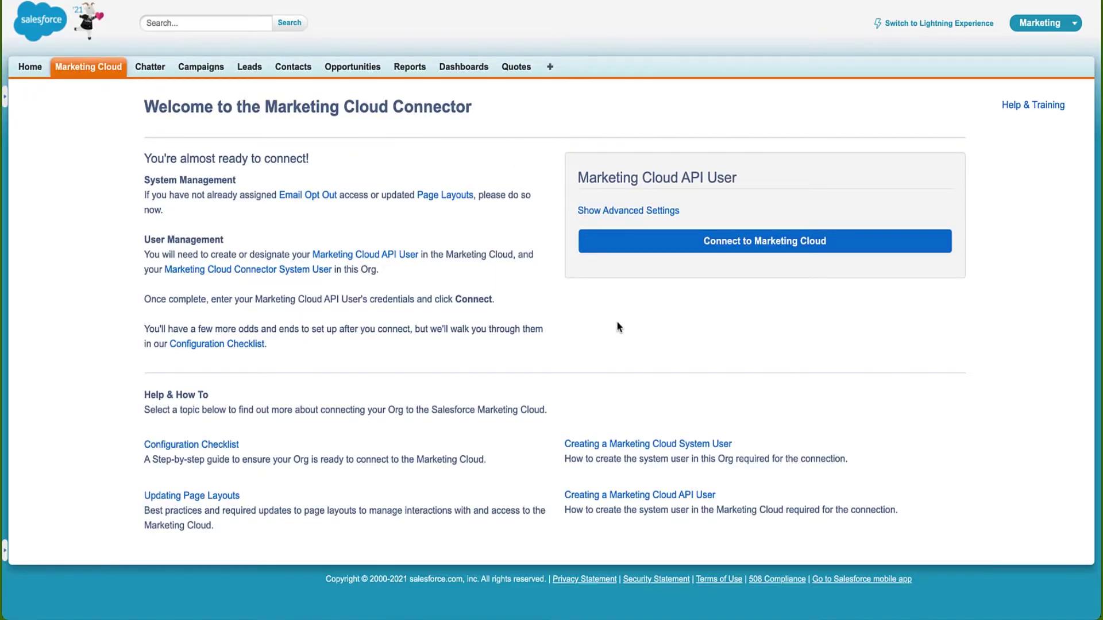
Connect to Marketing Cloud by logging in with the API user's password.
{"action": "left_click", "coordinate": [726, 245]}
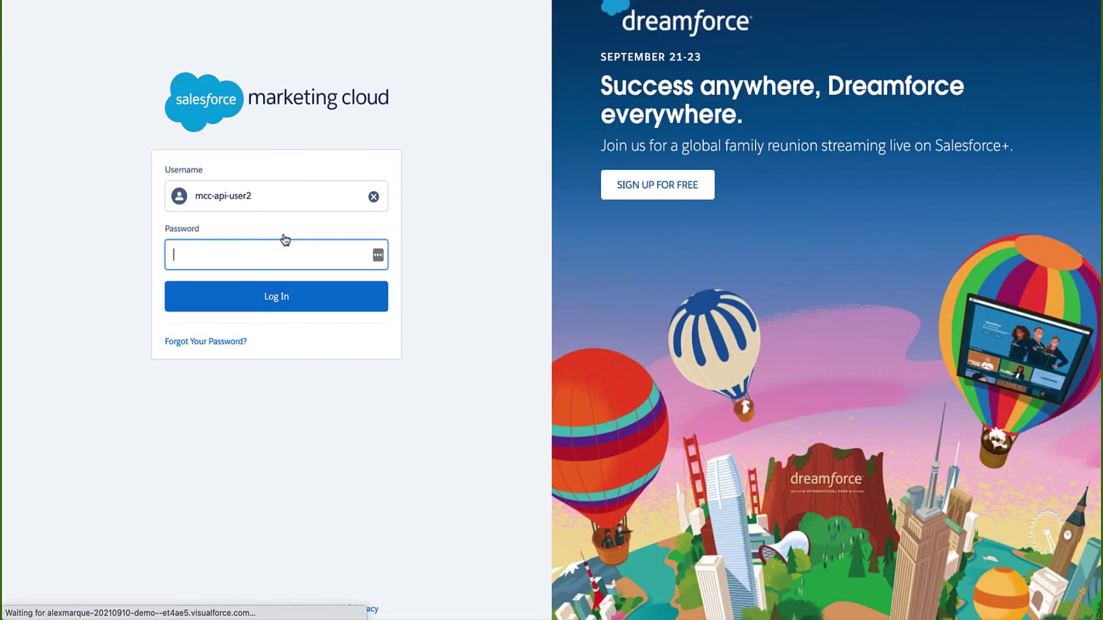
{"action": "type", "text": "•••••"}
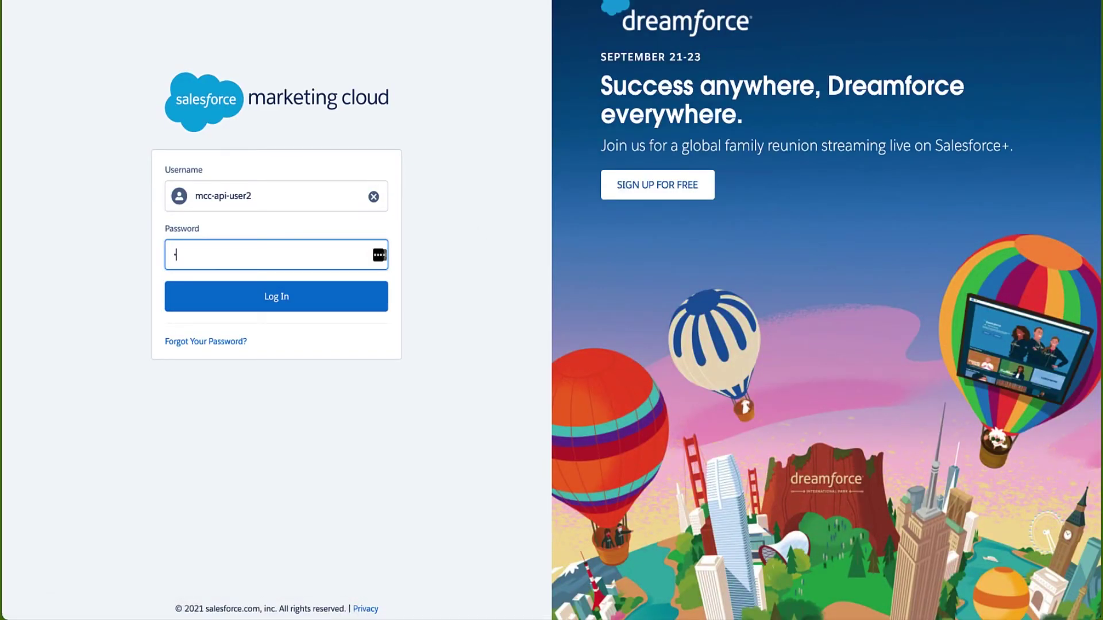
{"action": "type", "text": "•••••"}
{"action": "left_click", "coordinate": [302, 310]}
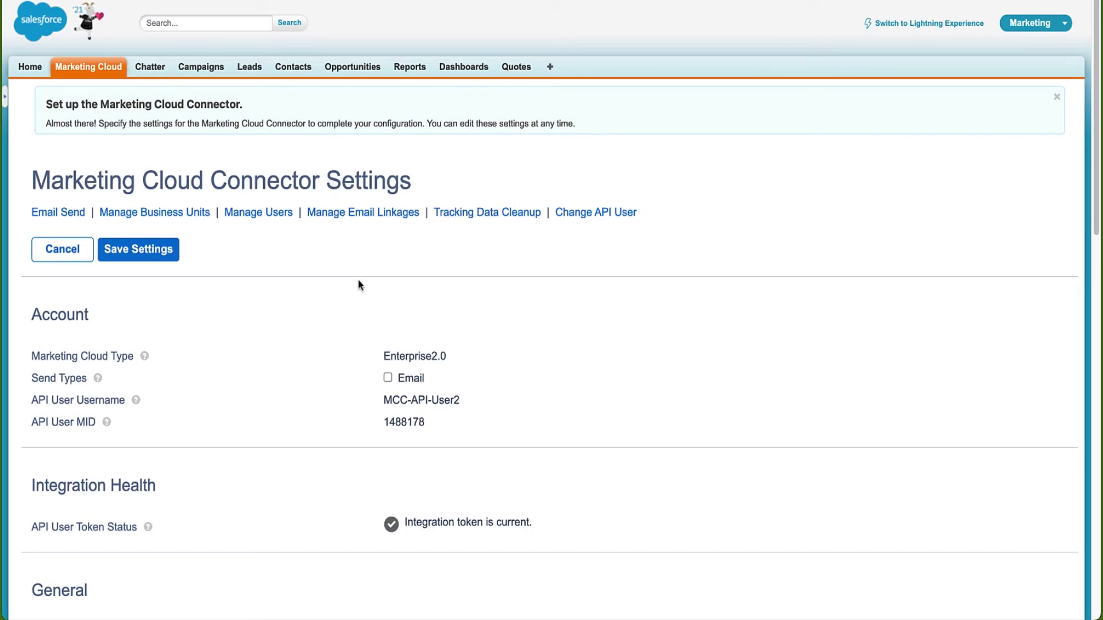
Check Advanced settings now show tenant-specific marketingcloudapis.com SOAP, REST and authorization URLs.
{"action": "scroll", "coordinate": [356, 284], "scroll_direction": "down", "scroll_amount": 15}
{"action": "scroll", "coordinate": [356, 290], "scroll_direction": "down", "scroll_amount": 2}
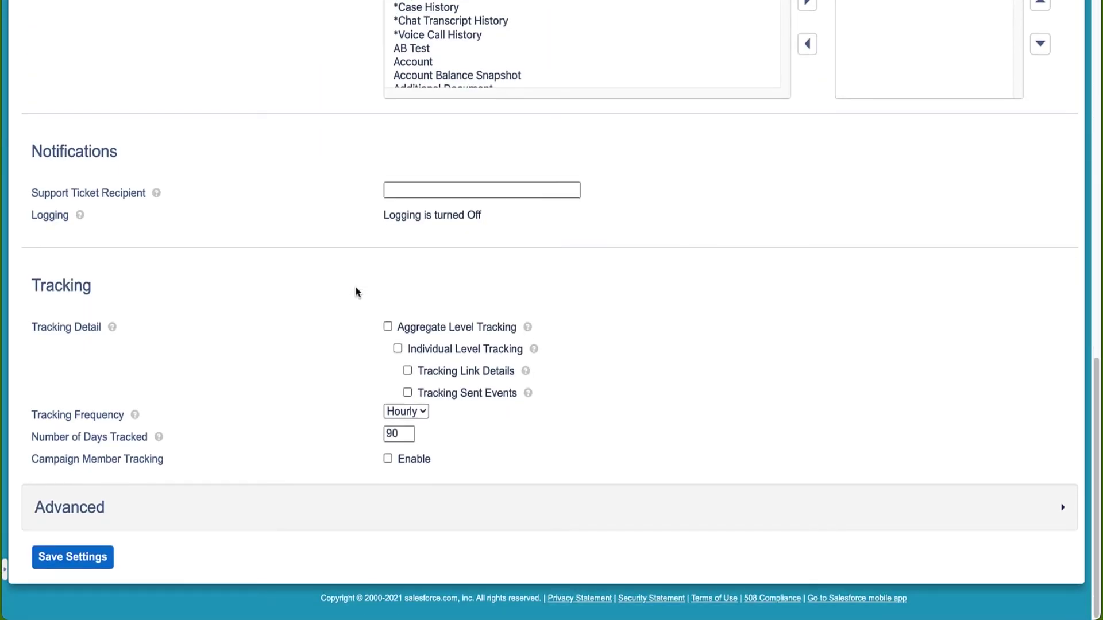
{"action": "left_click", "coordinate": [1063, 509]}
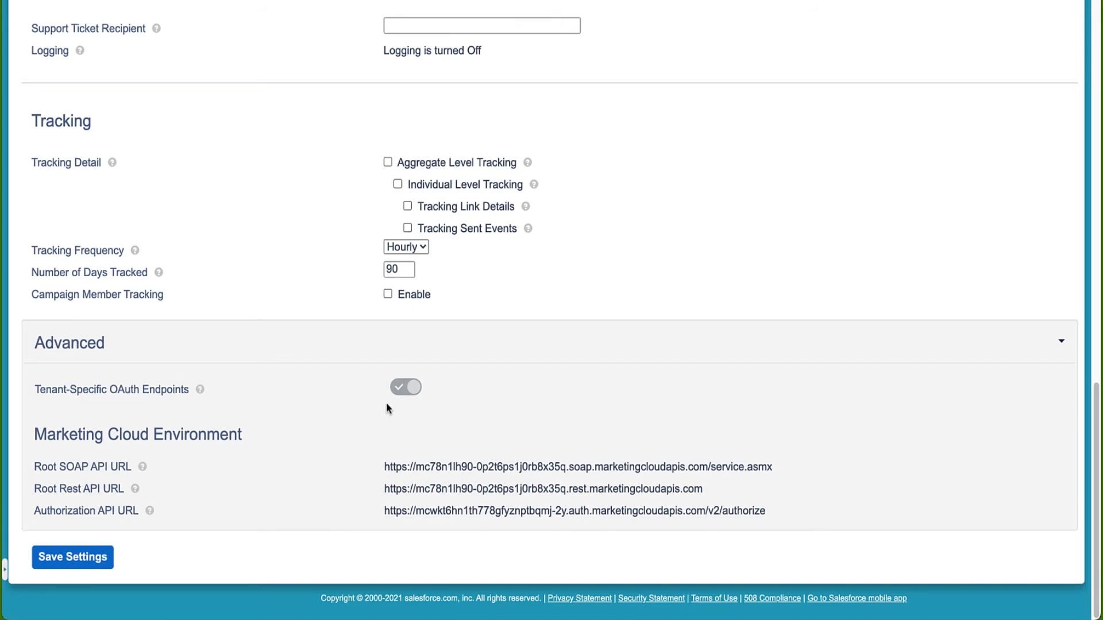
{"action": "left_click_drag", "start_coordinate": [38, 435], "coordinate": [269, 440]}
{"action": "left_click", "coordinate": [385, 466]}
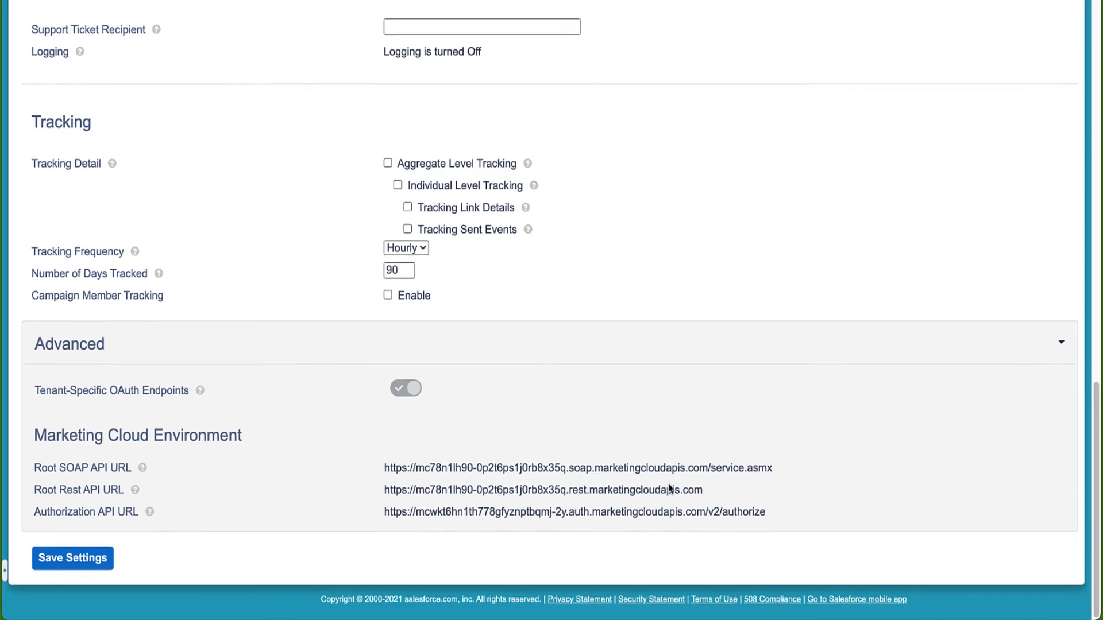
{"action": "scroll", "coordinate": [668, 488], "scroll_direction": "up", "scroll_amount": 5}
{"action": "scroll", "coordinate": [669, 487], "scroll_direction": "up", "scroll_amount": 10}
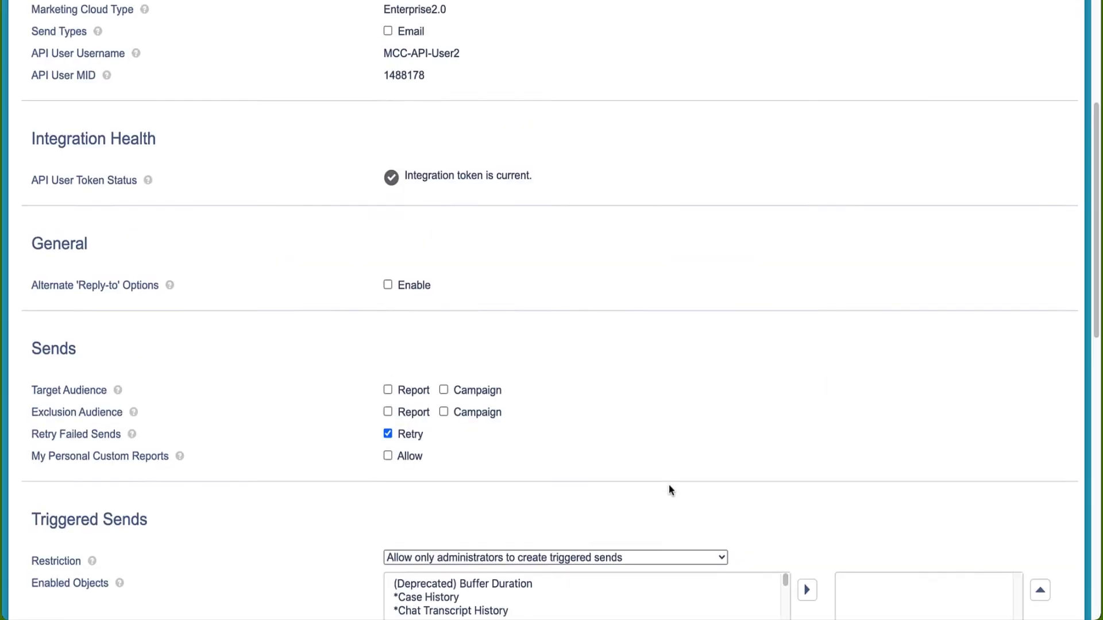
{"action": "scroll", "coordinate": [668, 485], "scroll_direction": "up", "scroll_amount": 2}
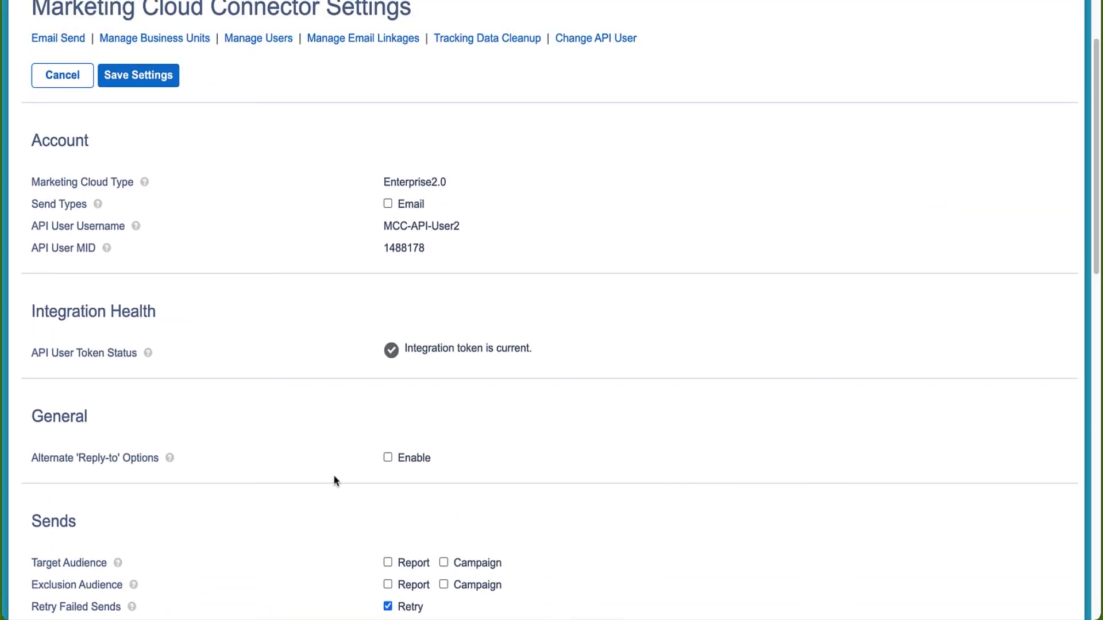